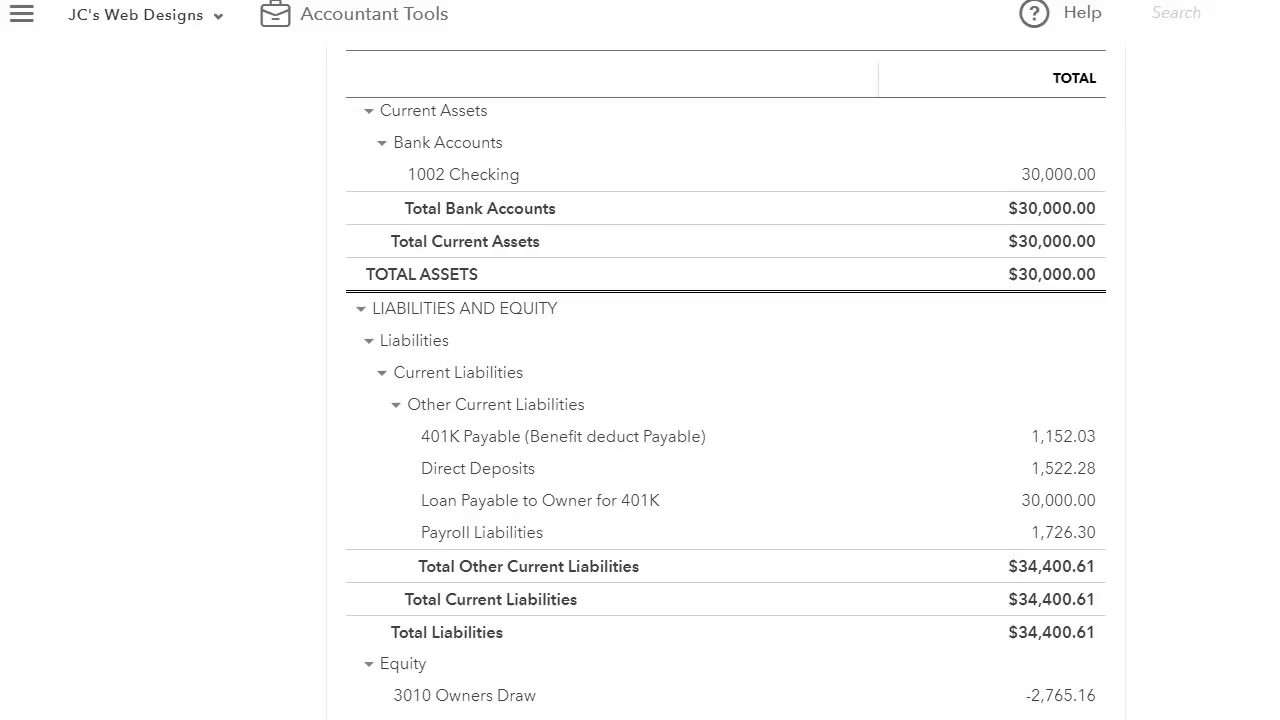
pyautogui.hotkey('alt', 'Tab')
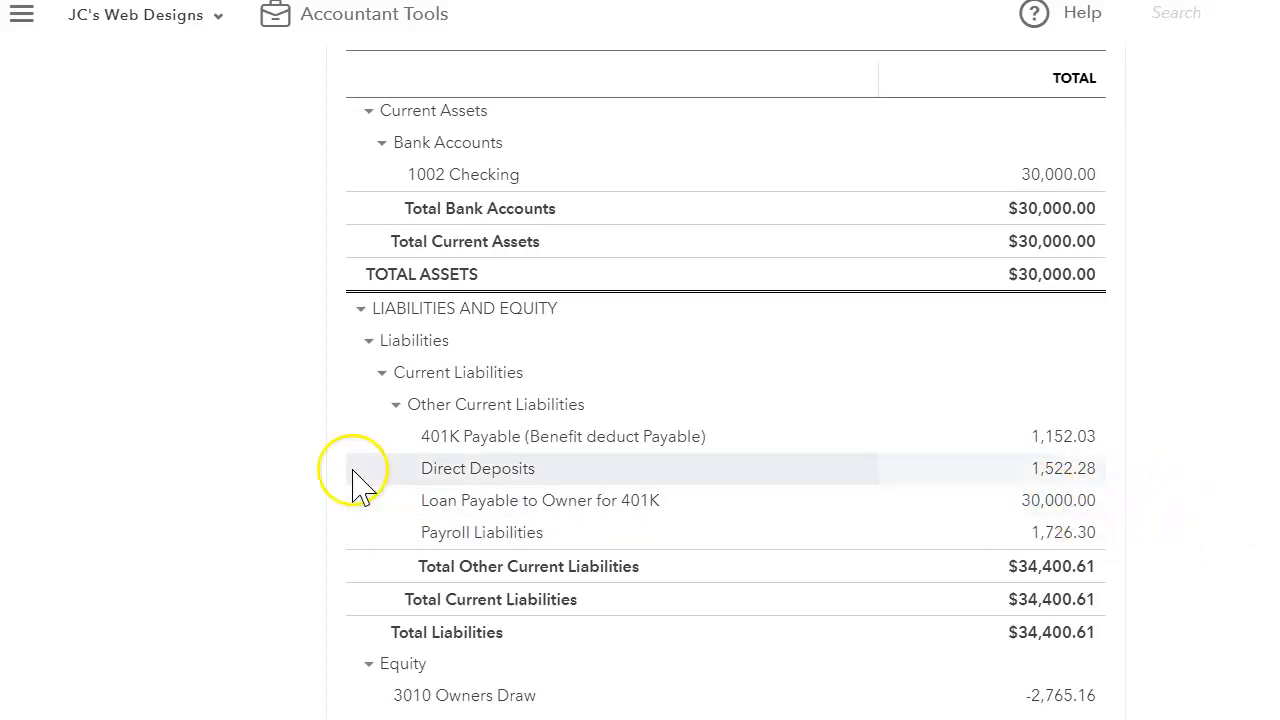
pyautogui.click(36, 30)
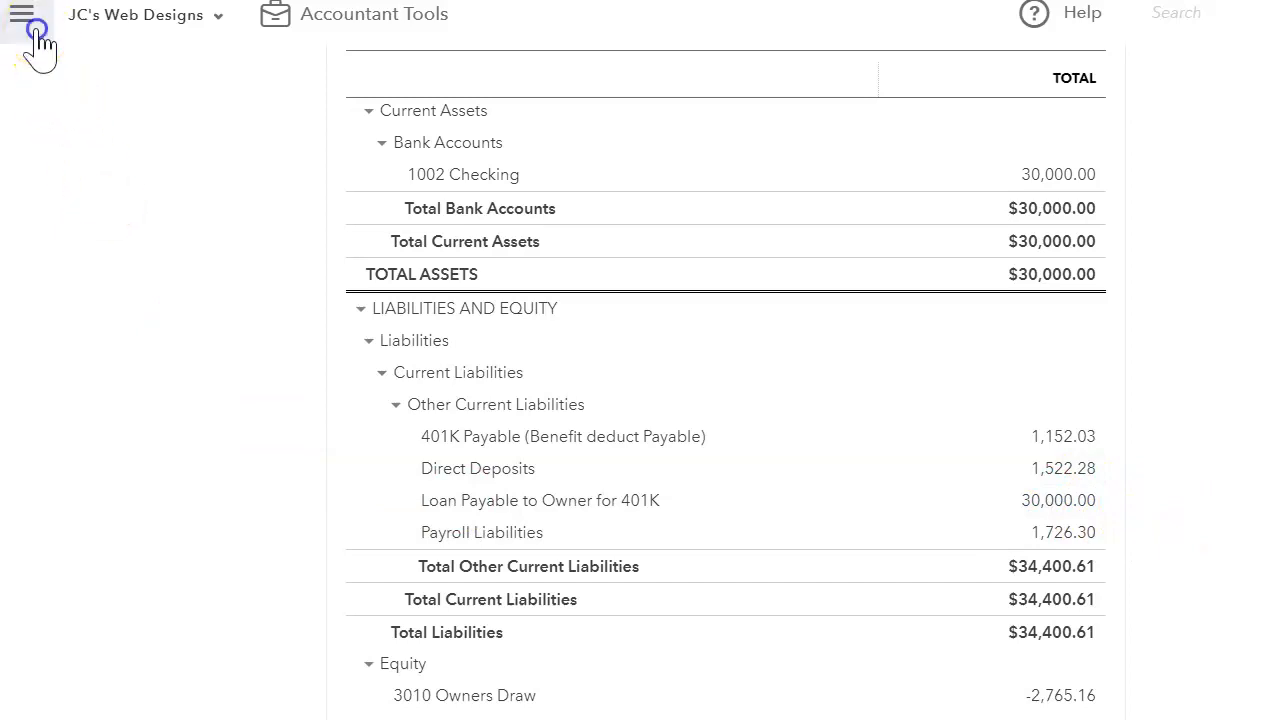
# Step: Start a new check with Owner as the payee
pyautogui.click(100, 116)
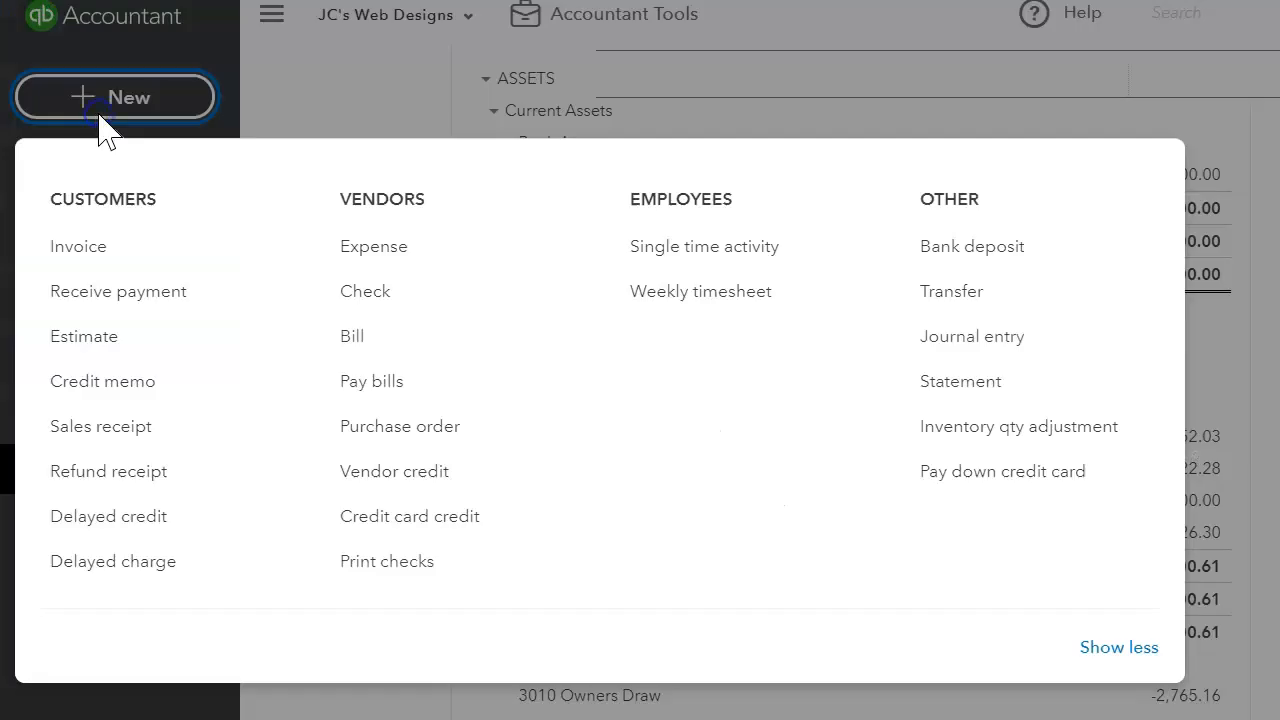
pyautogui.click(420, 270)
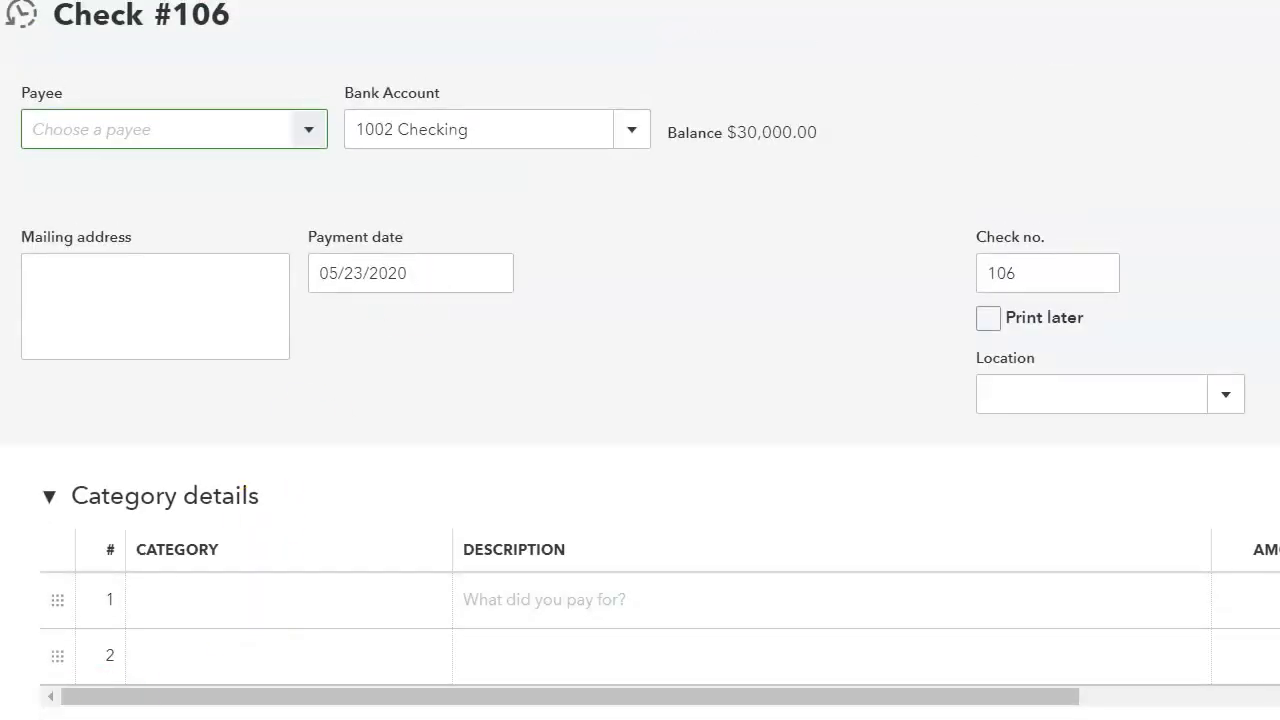
pyautogui.click(175, 129)
pyautogui.write('own')
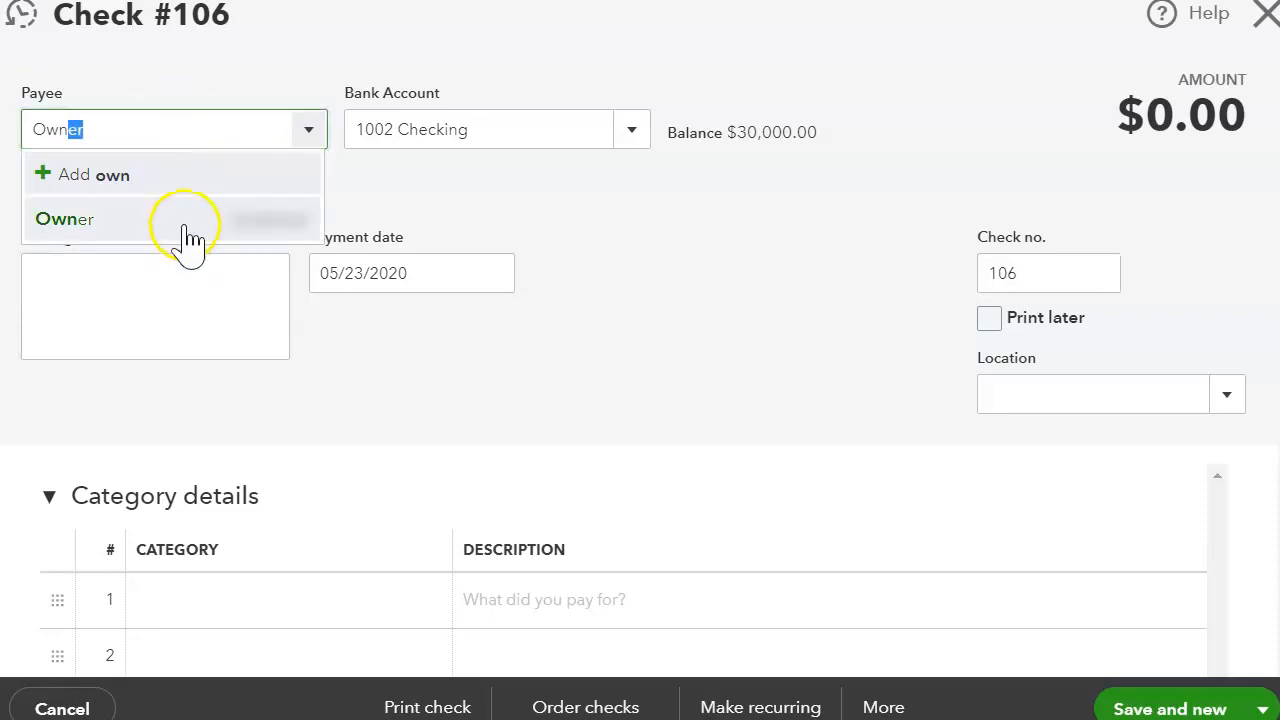
pyautogui.click(183, 224)
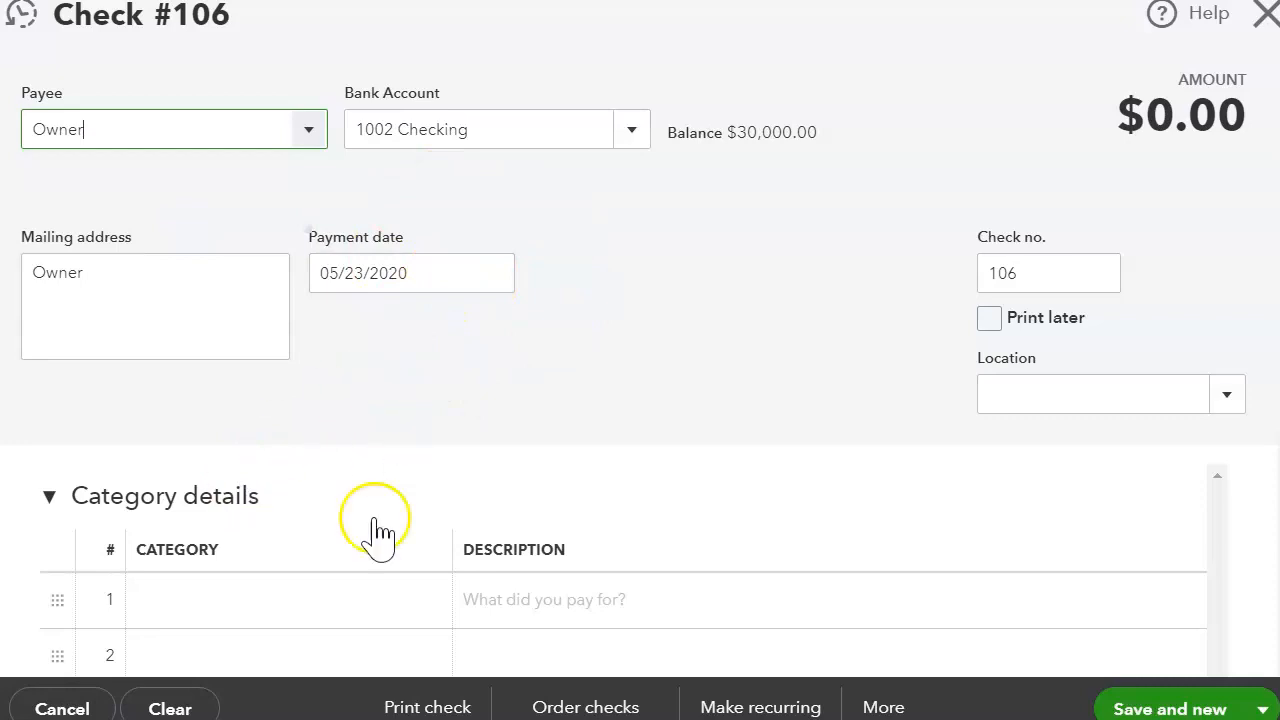
# Step: Charge 181.87 to Loan Payable to Owner for 401K on the first category line
pyautogui.click(330, 600)
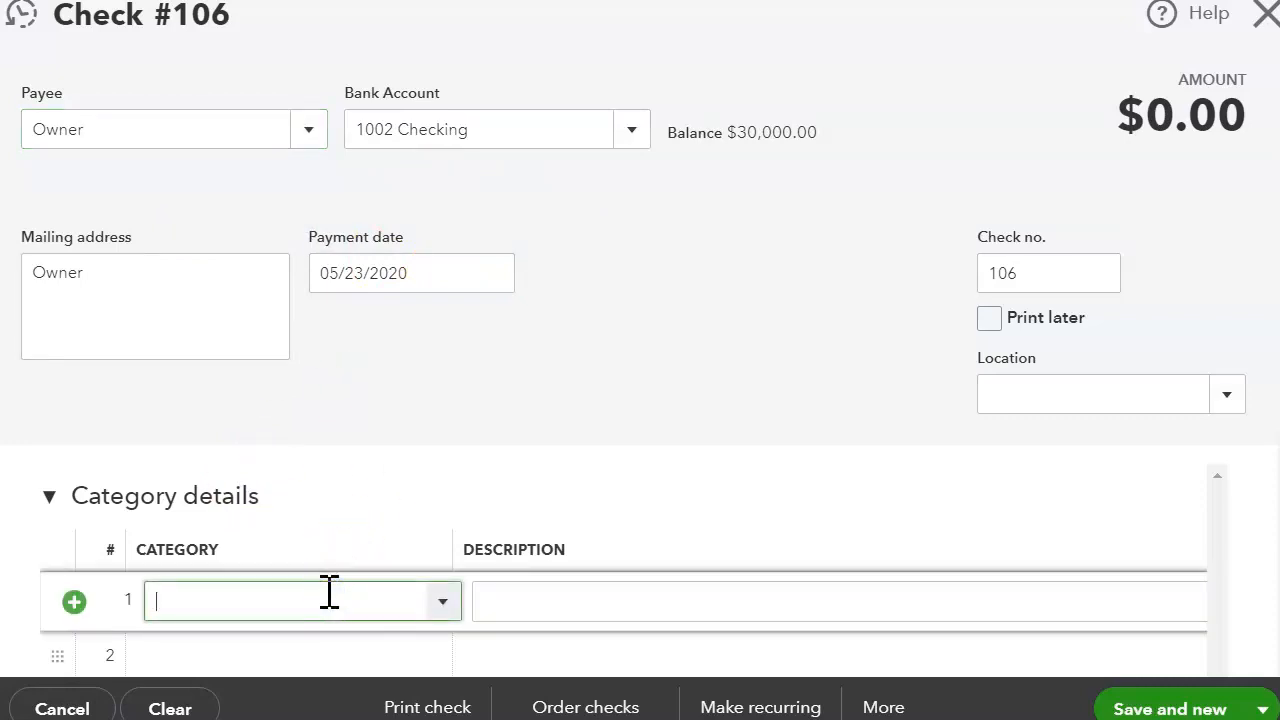
pyautogui.write('lo')
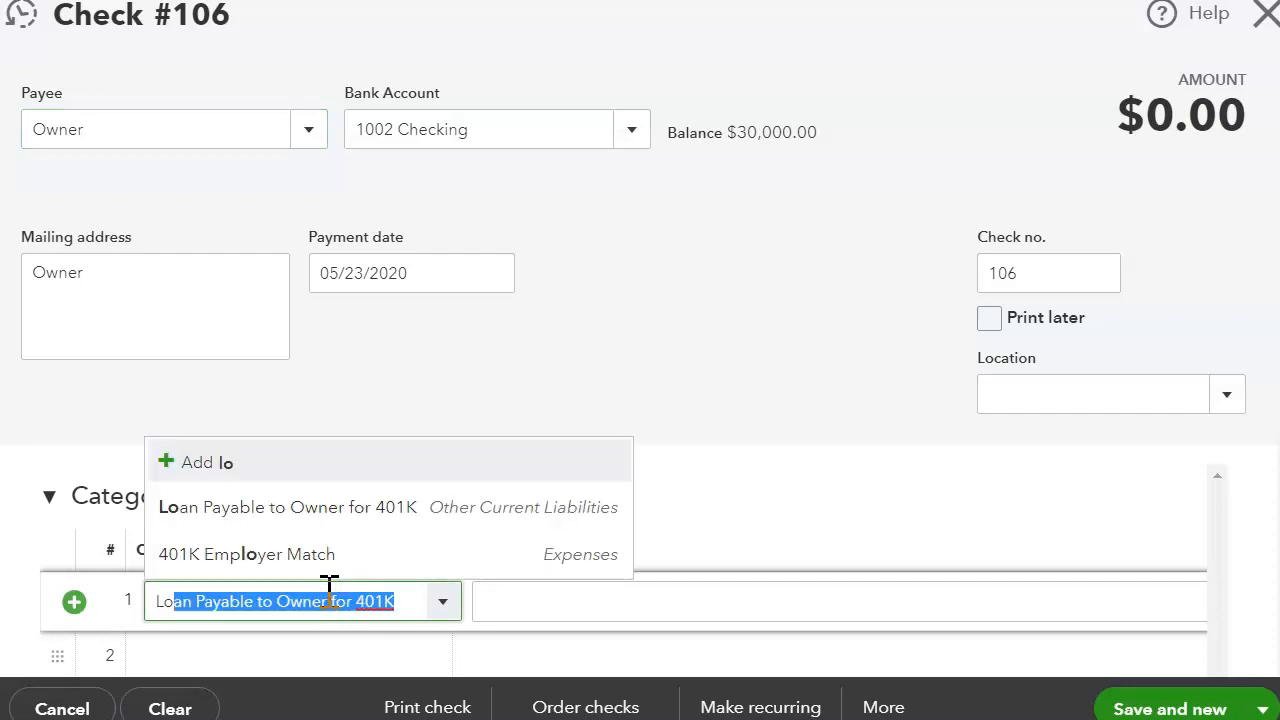
pyautogui.click(343, 512)
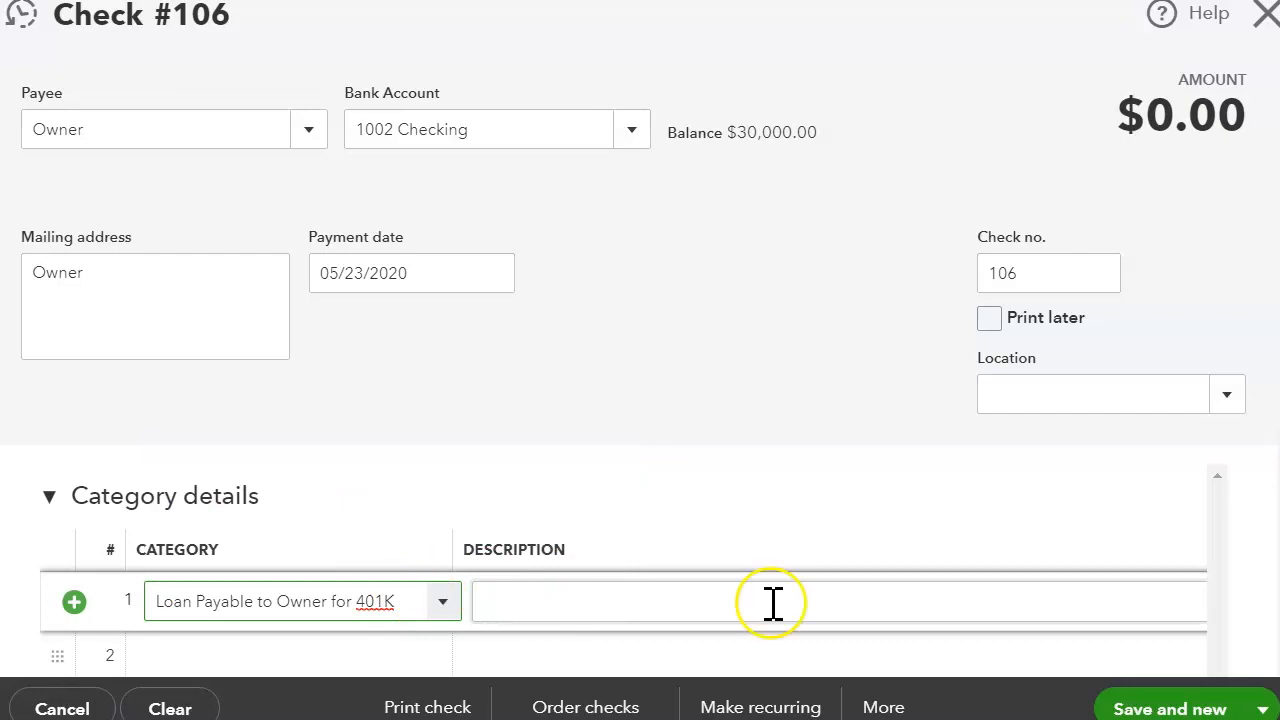
pyautogui.click(1103, 611)
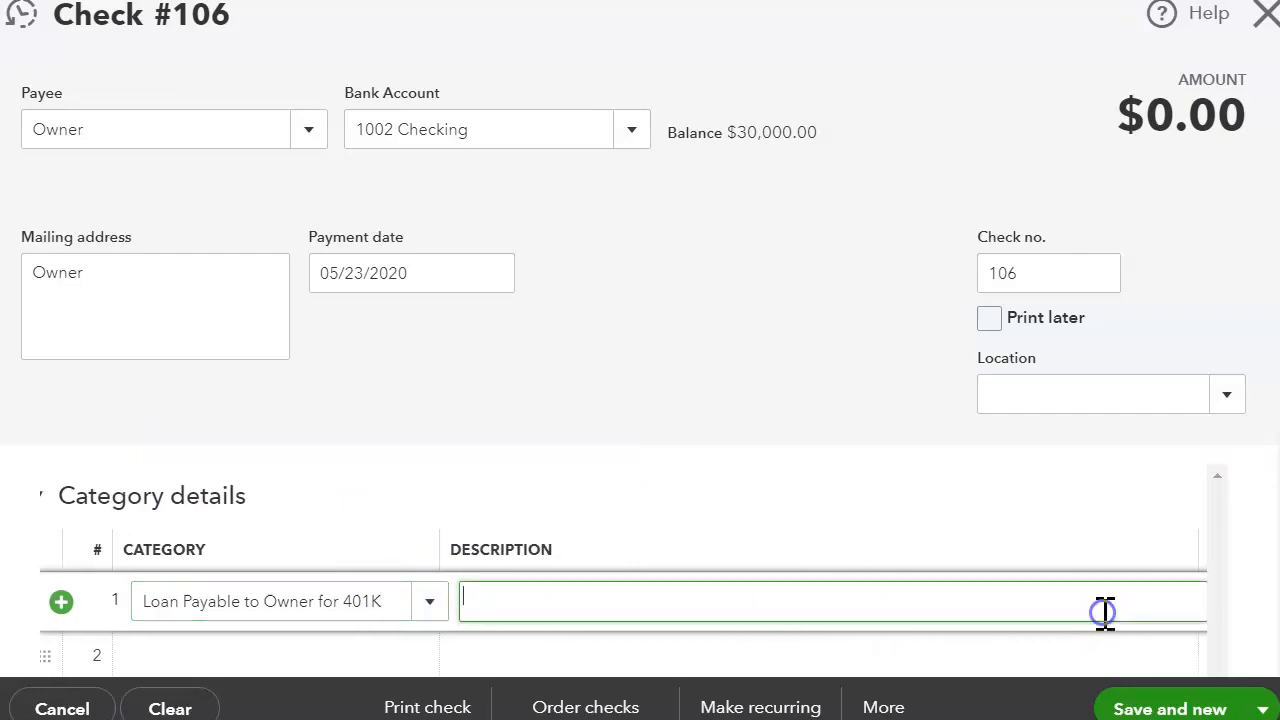
pyautogui.press('Tab')
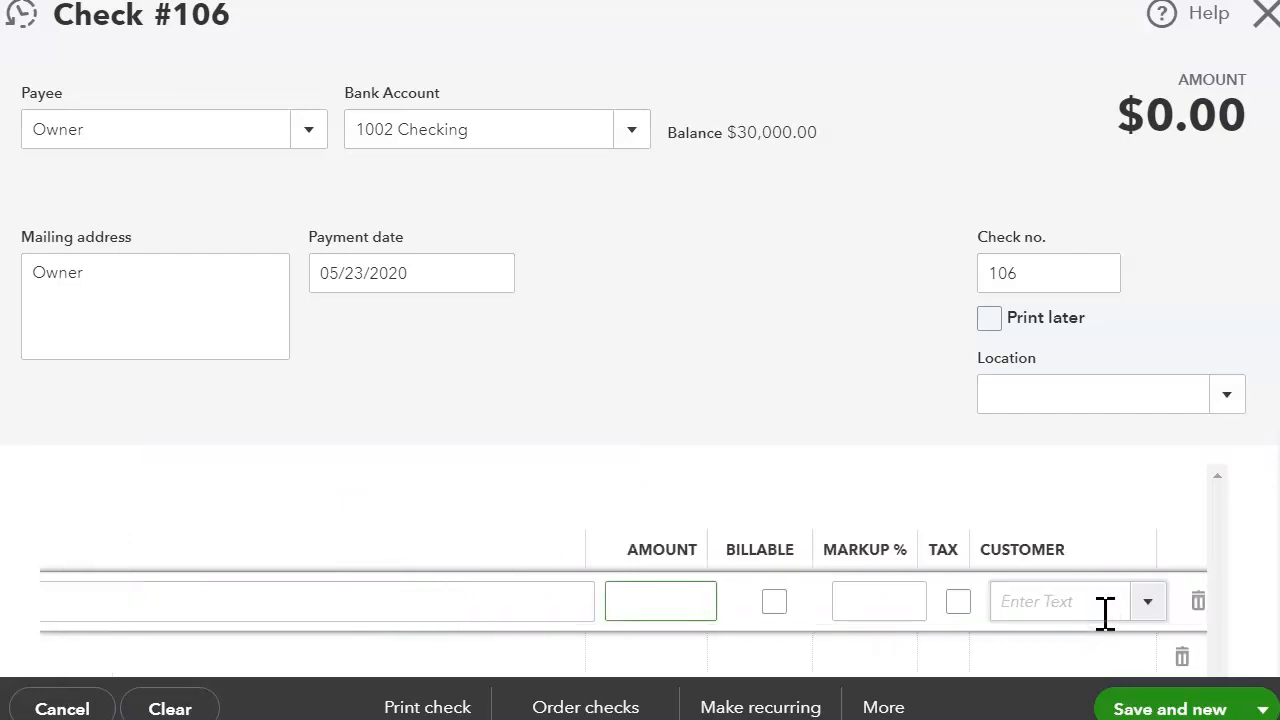
pyautogui.write('181.87')
pyautogui.click(683, 455)
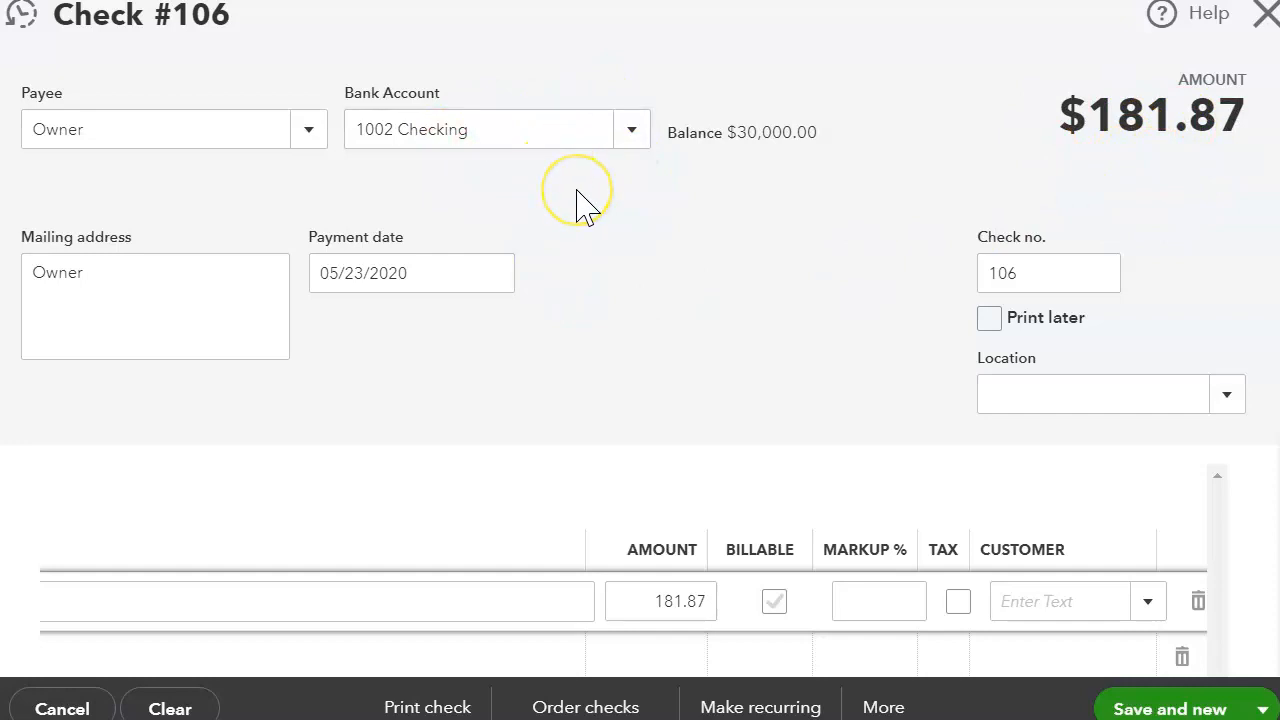
# Step: Scroll down and place the cursor in the second category line
pyautogui.scroll(-1, 574, 325)
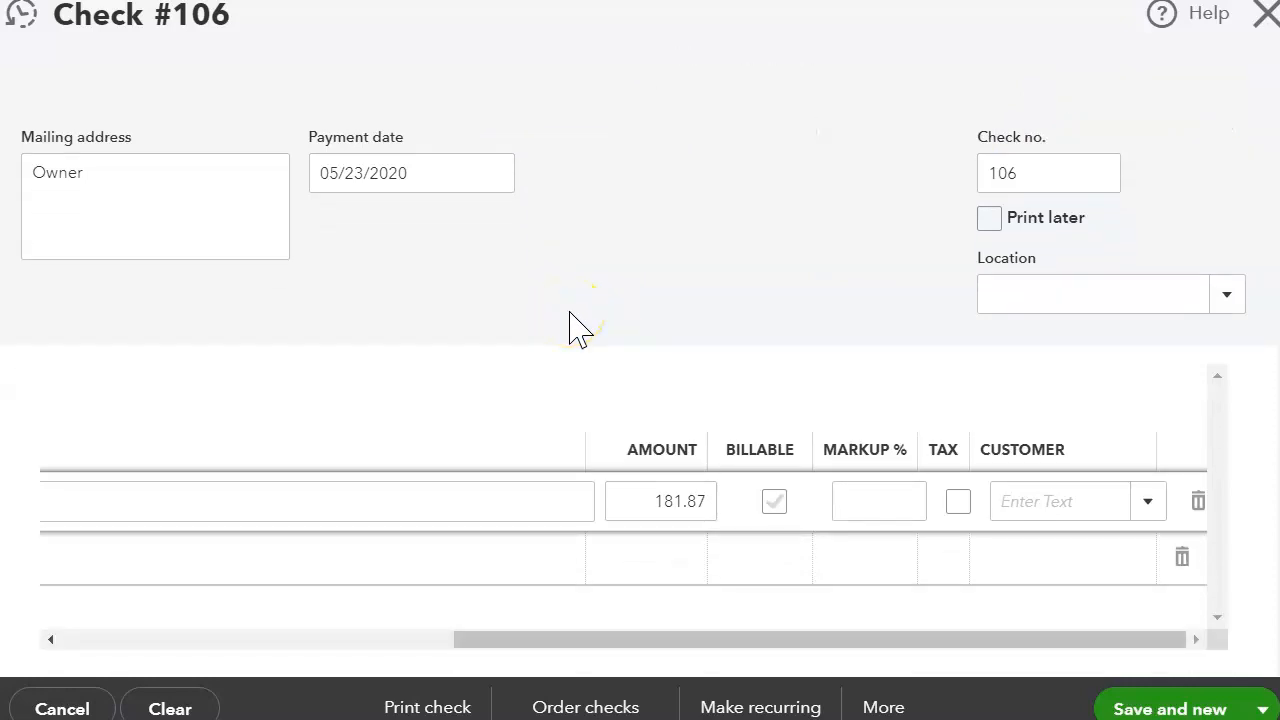
pyautogui.moveTo(466, 639); pyautogui.dragTo(74, 580)
pyautogui.click(209, 571)
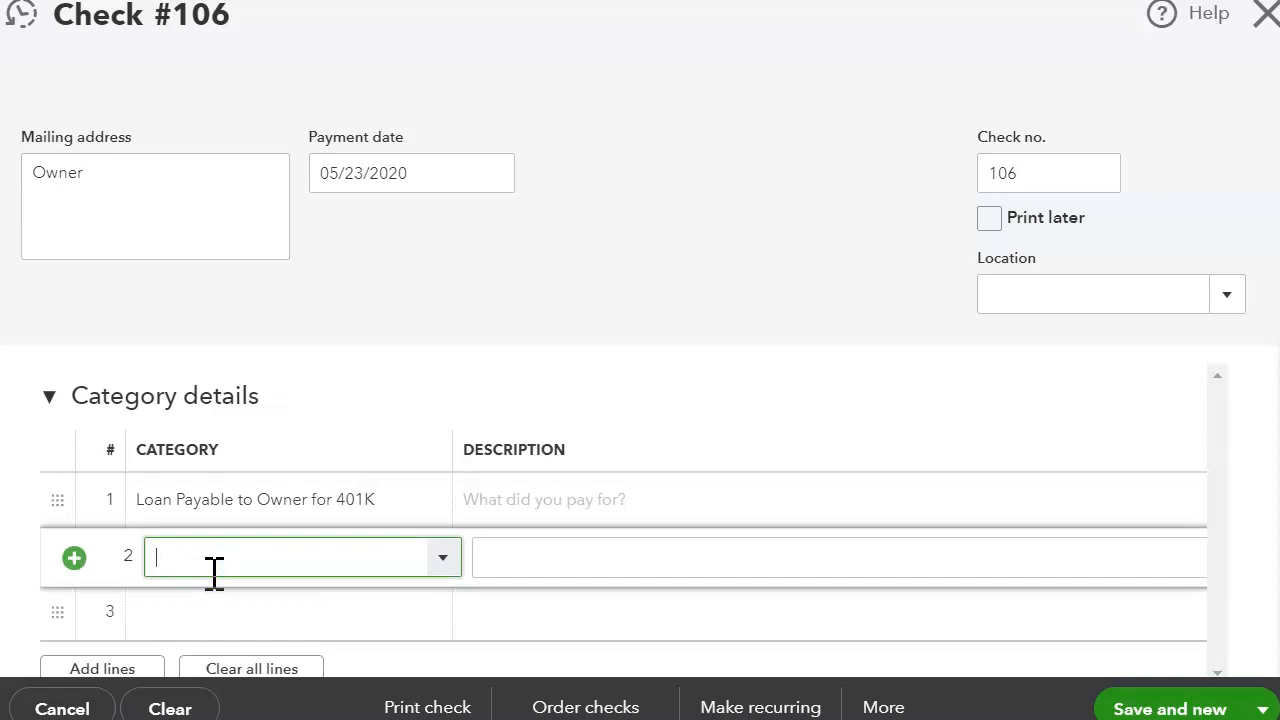
# Step: Add a second line of -181.87 to Additional Paid-In Capital or Surplus, netting the check to $0.00
pyautogui.click(198, 562)
pyautogui.write('add')
pyautogui.click(277, 650)
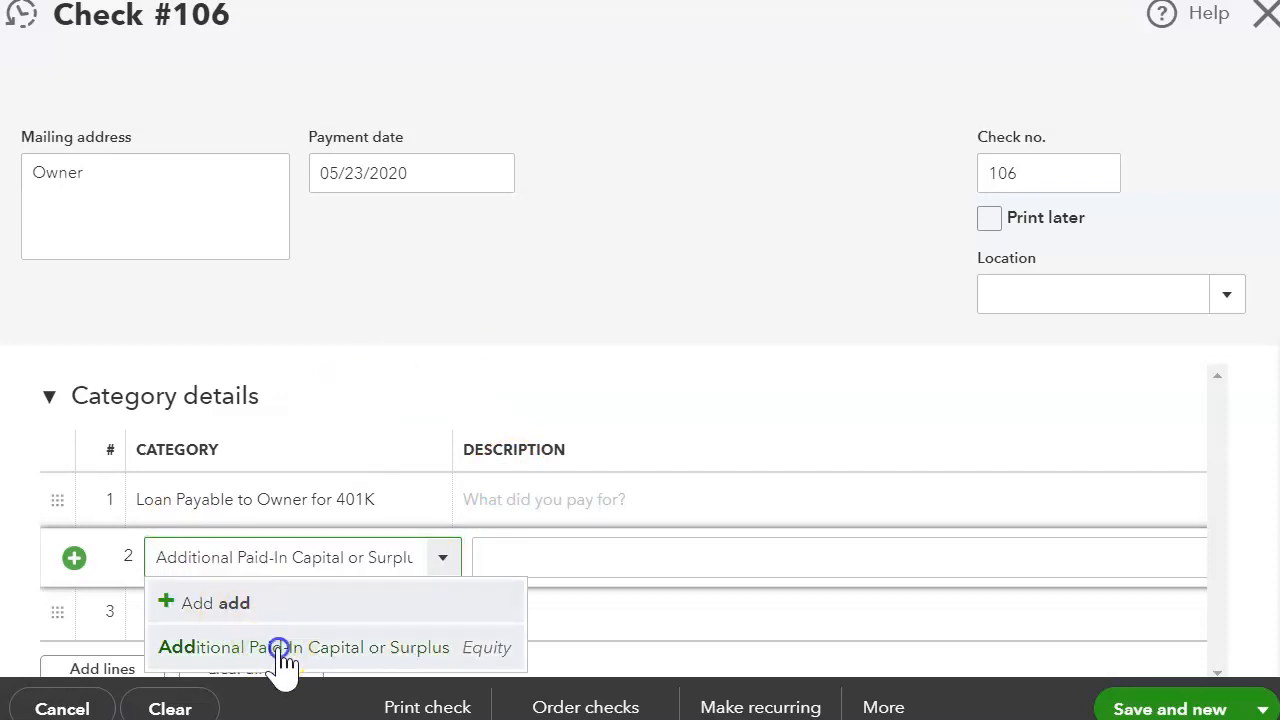
pyautogui.click(594, 557)
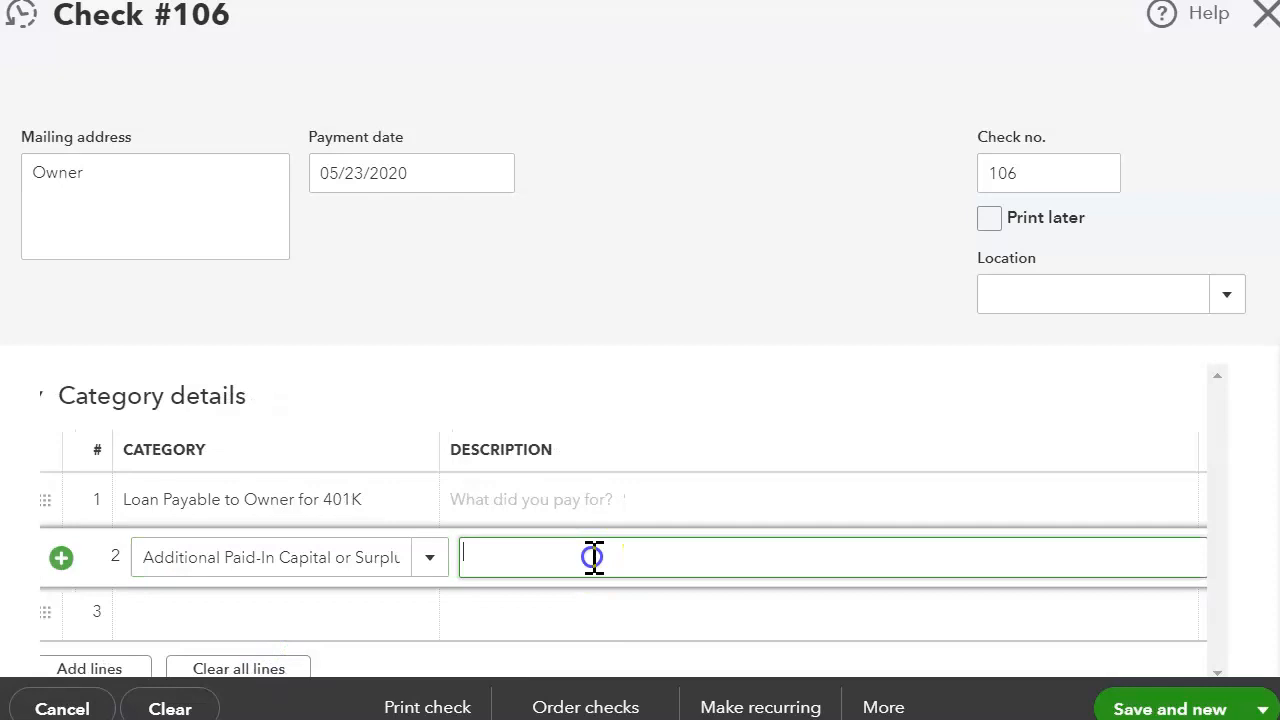
pyautogui.press('Tab')
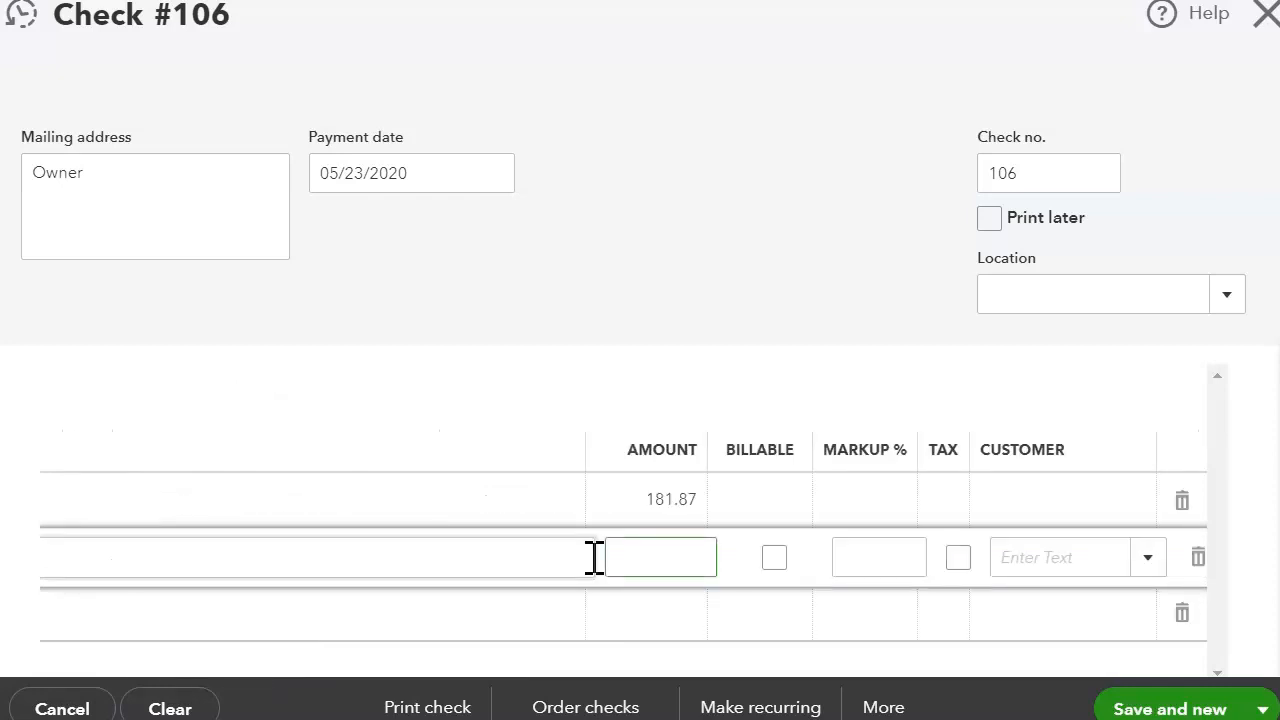
pyautogui.write('-')
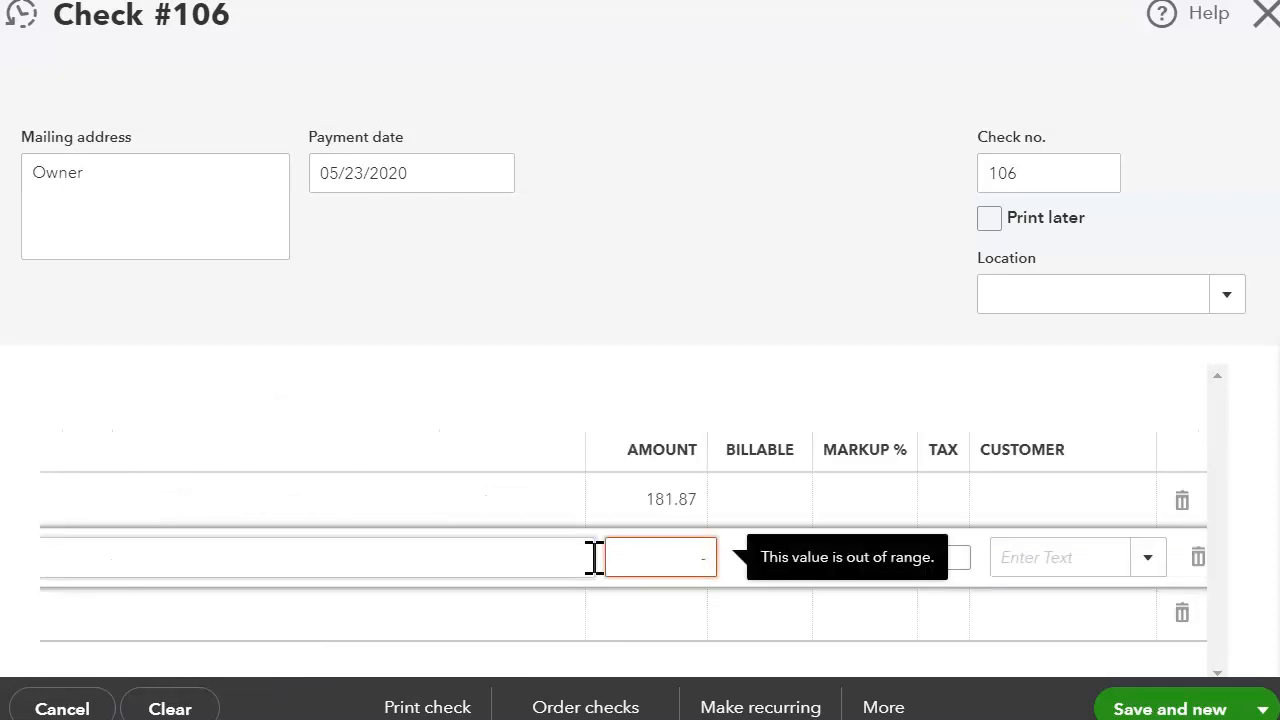
pyautogui.write('181.87')
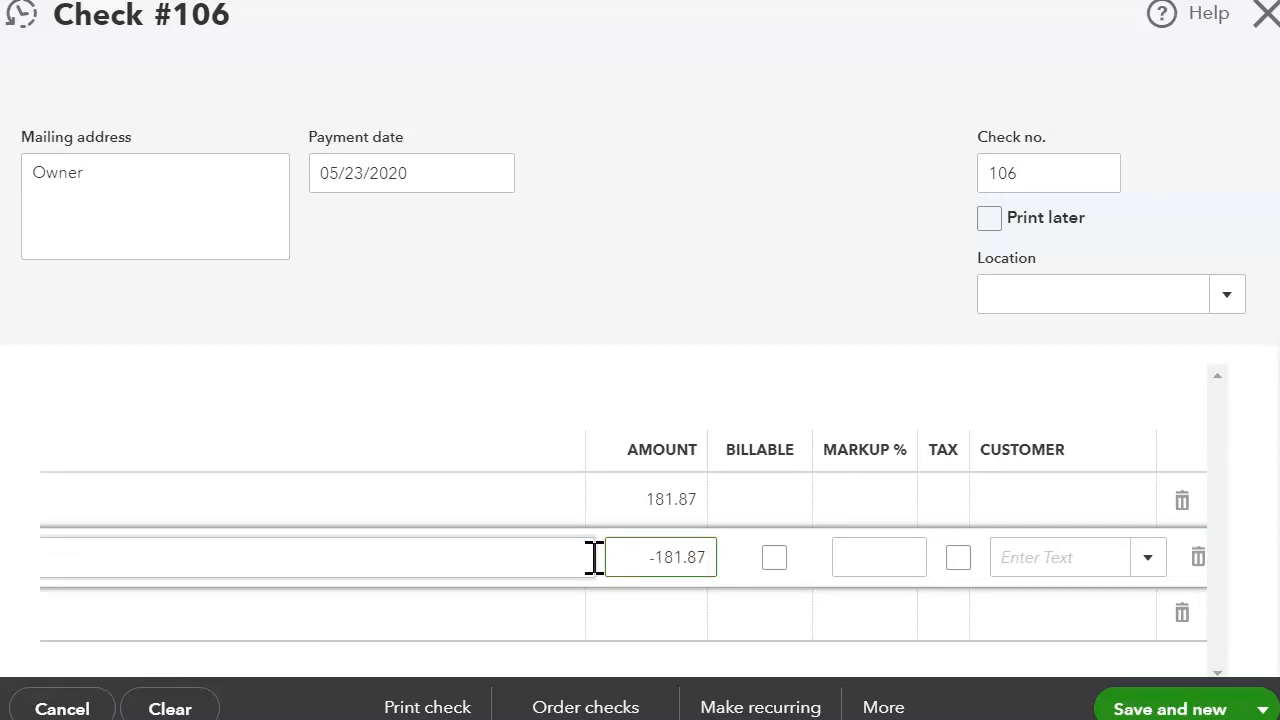
pyautogui.click(619, 390)
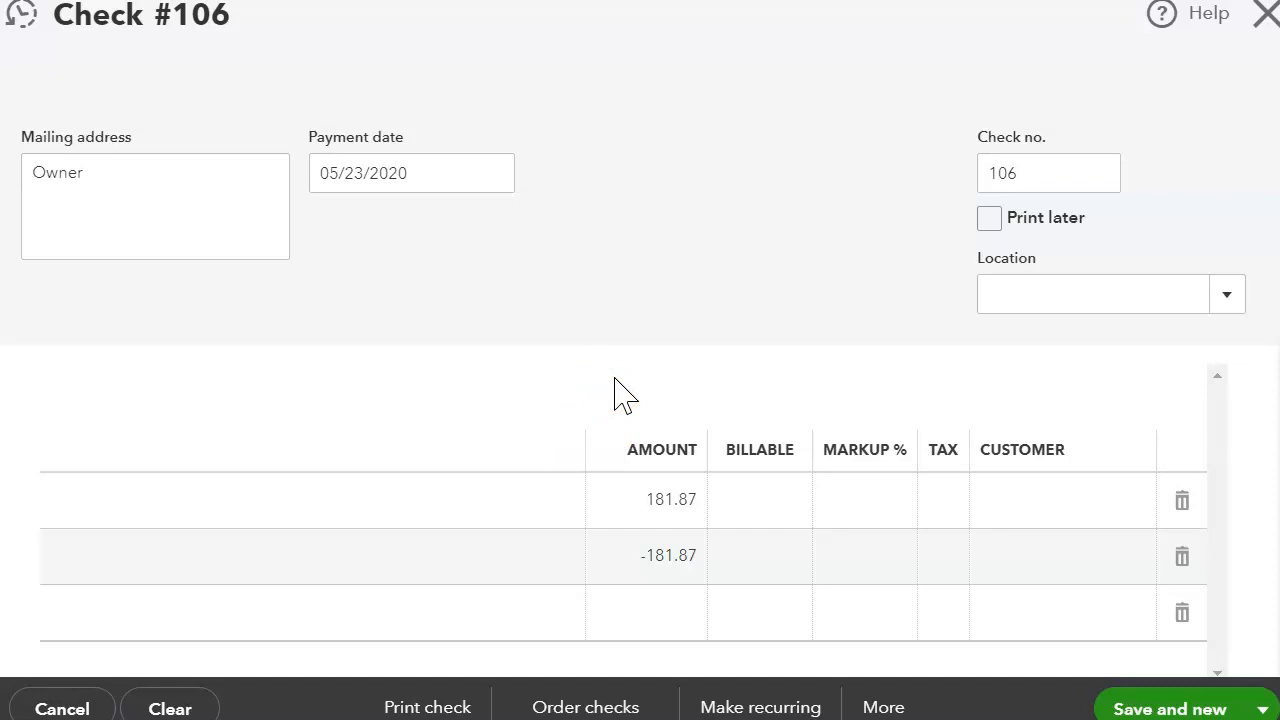
pyautogui.scroll(1, 619, 390)
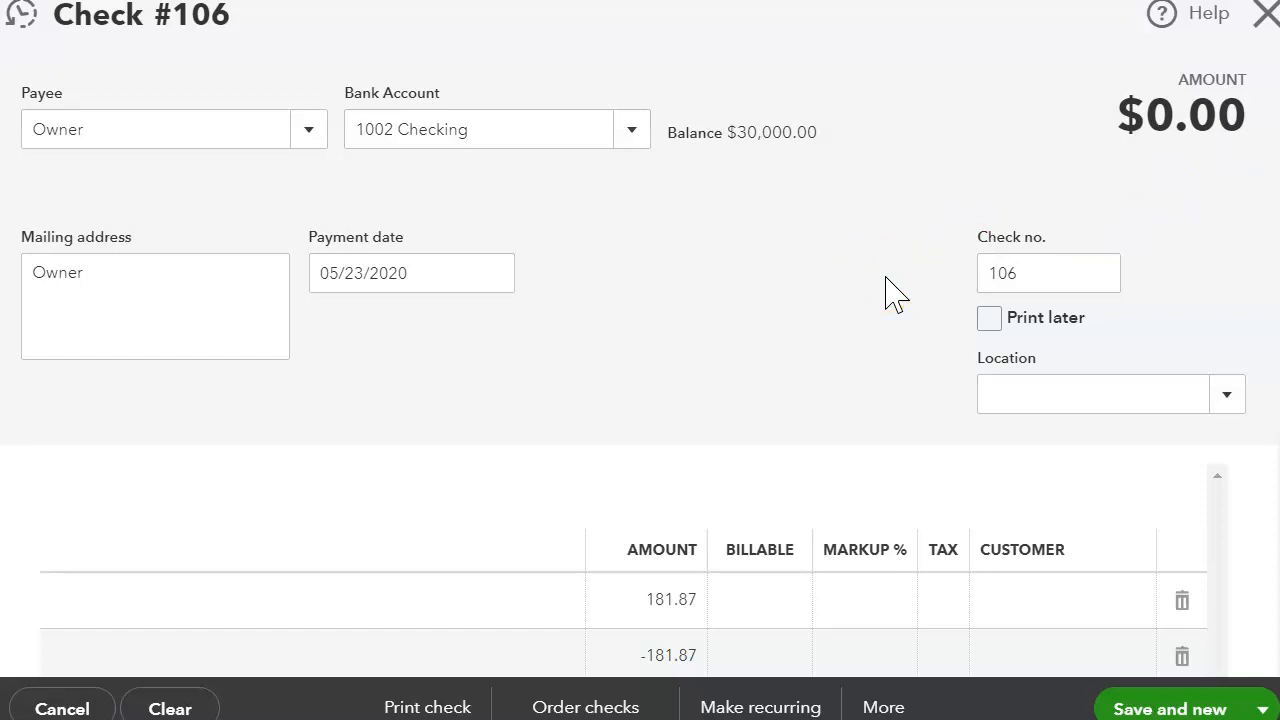
pyautogui.click(1264, 708)
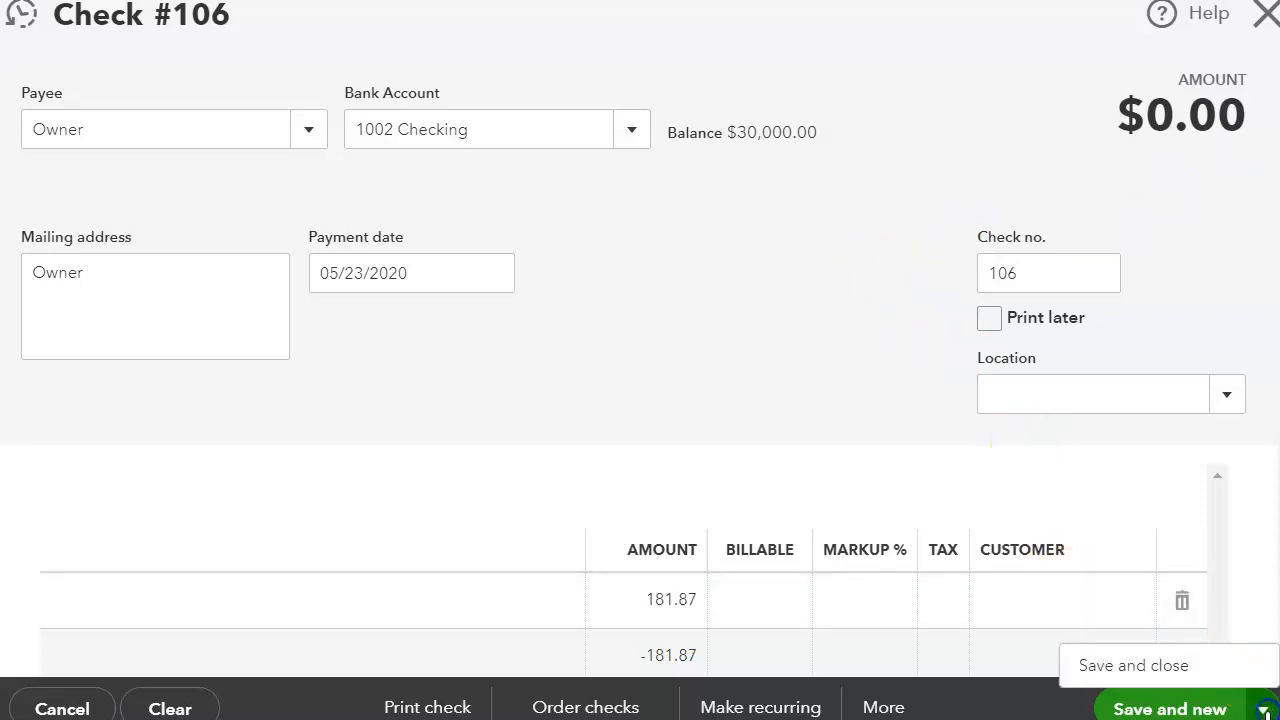
# Step: Save check #106 and open the transaction report behind the 29,818.13 Loan Payable to Owner for 401K balance
pyautogui.click(1171, 665)
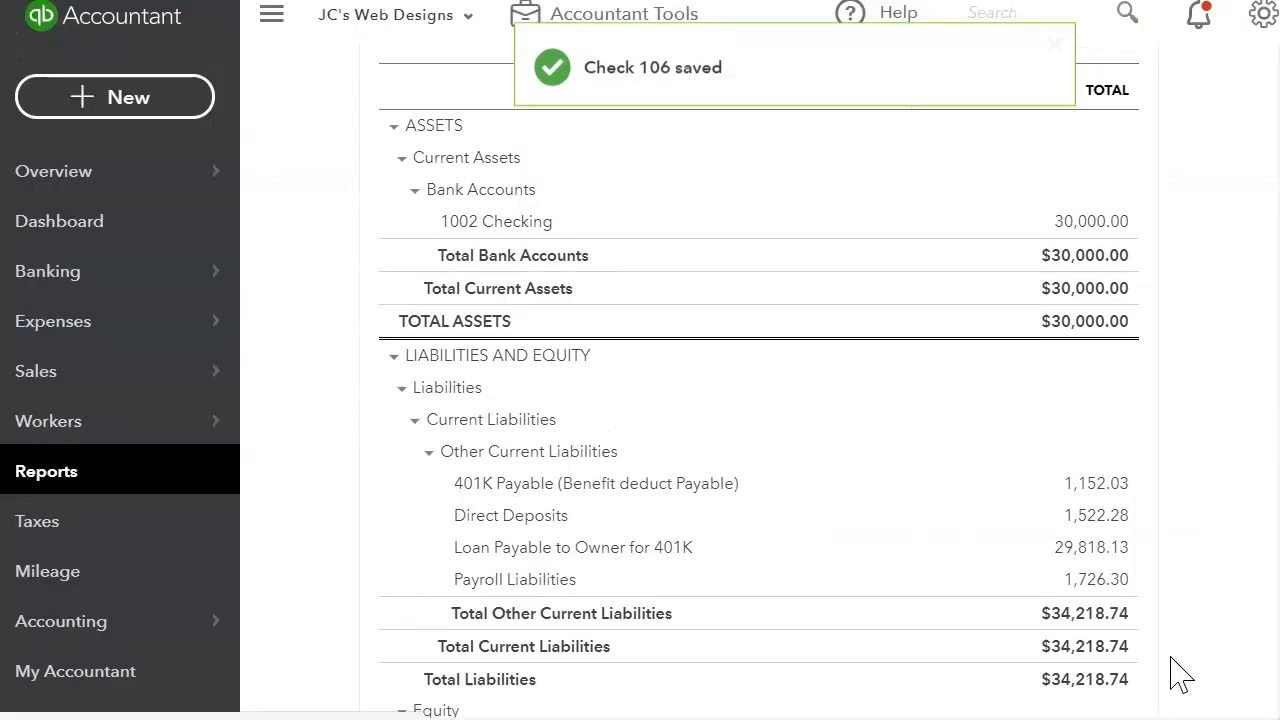
pyautogui.scroll(-2, 851, 386)
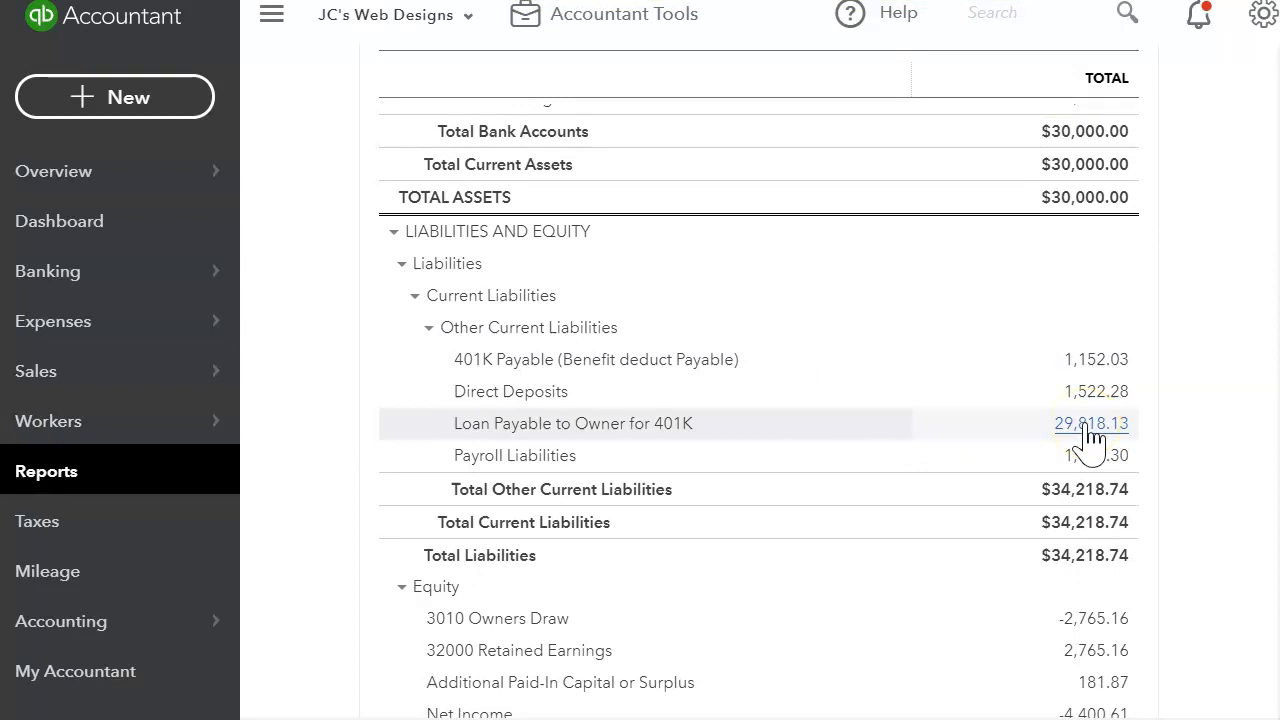
pyautogui.click(1088, 425)
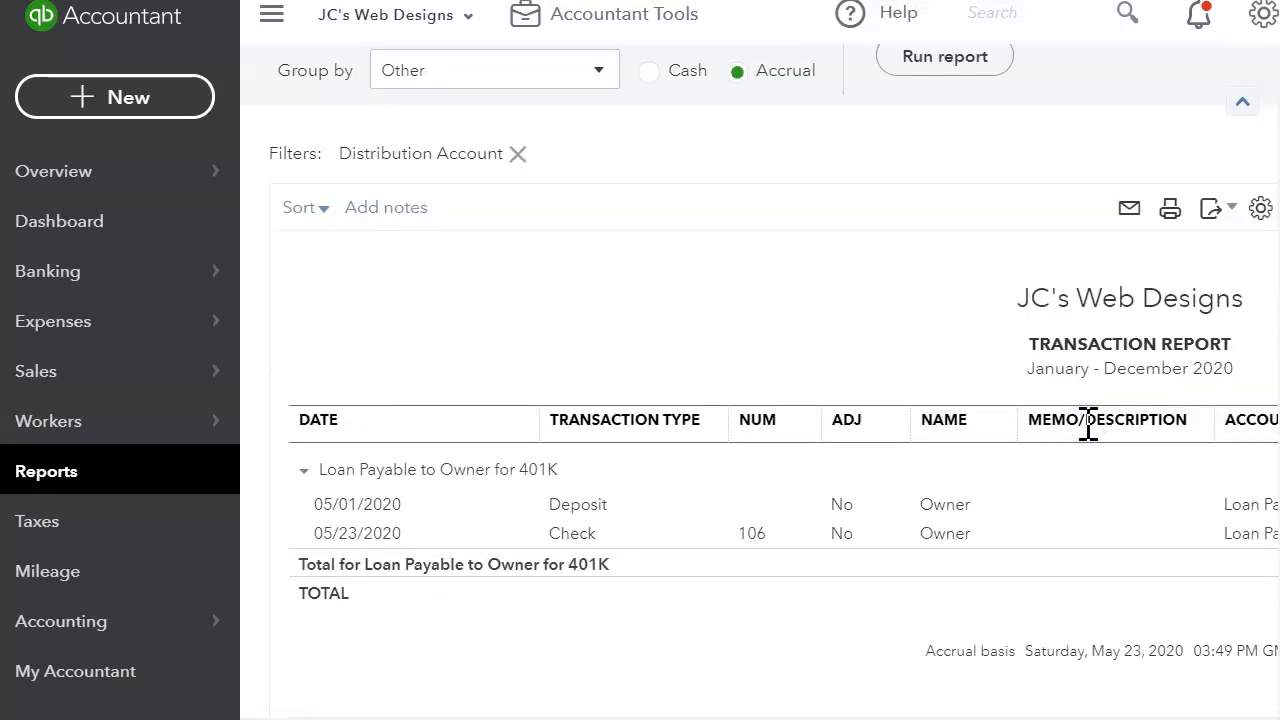
pyautogui.moveTo(795, 717); pyautogui.dragTo(1221, 655)
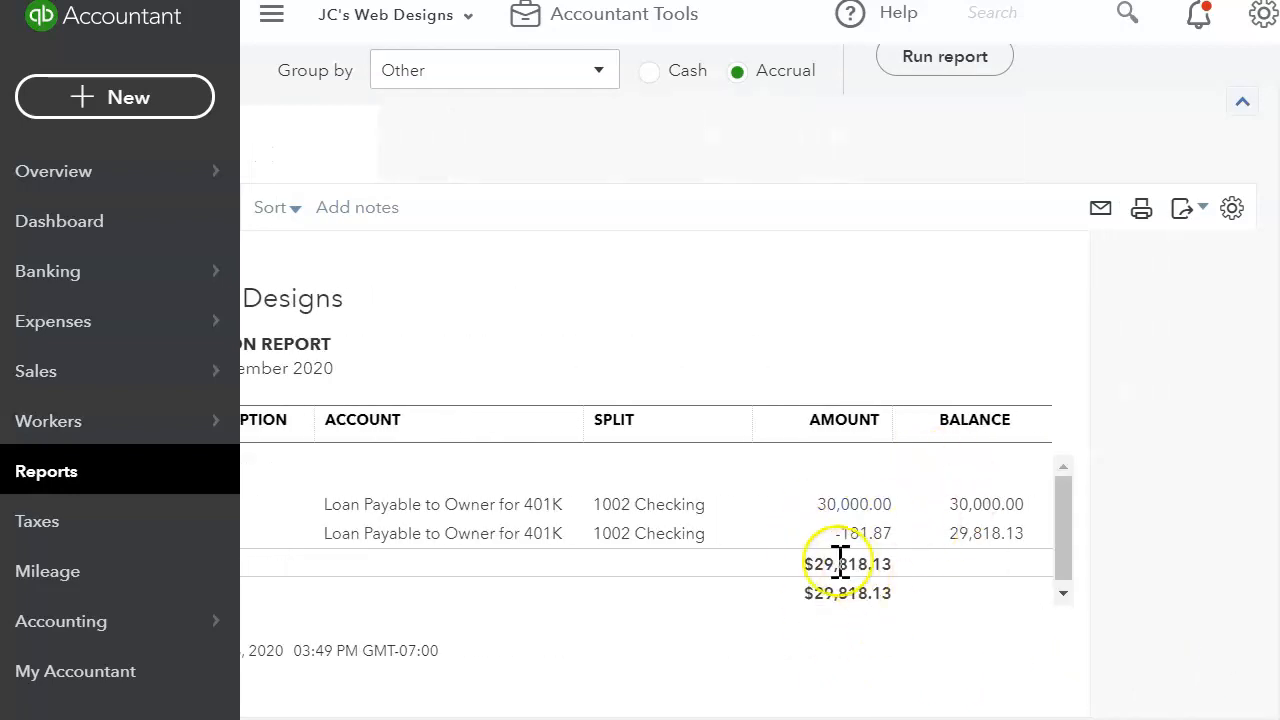
pyautogui.moveTo(880, 718); pyautogui.dragTo(472, 718)
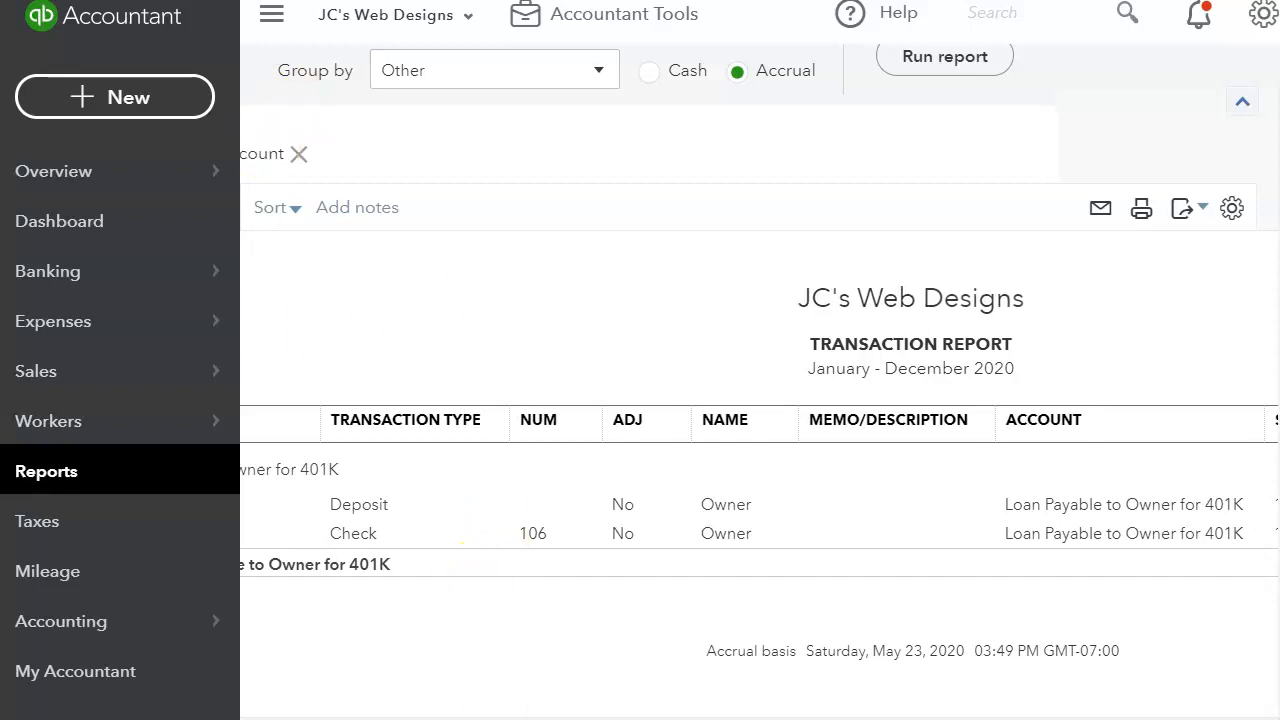
pyautogui.moveTo(400, 718); pyautogui.dragTo(256, 693)
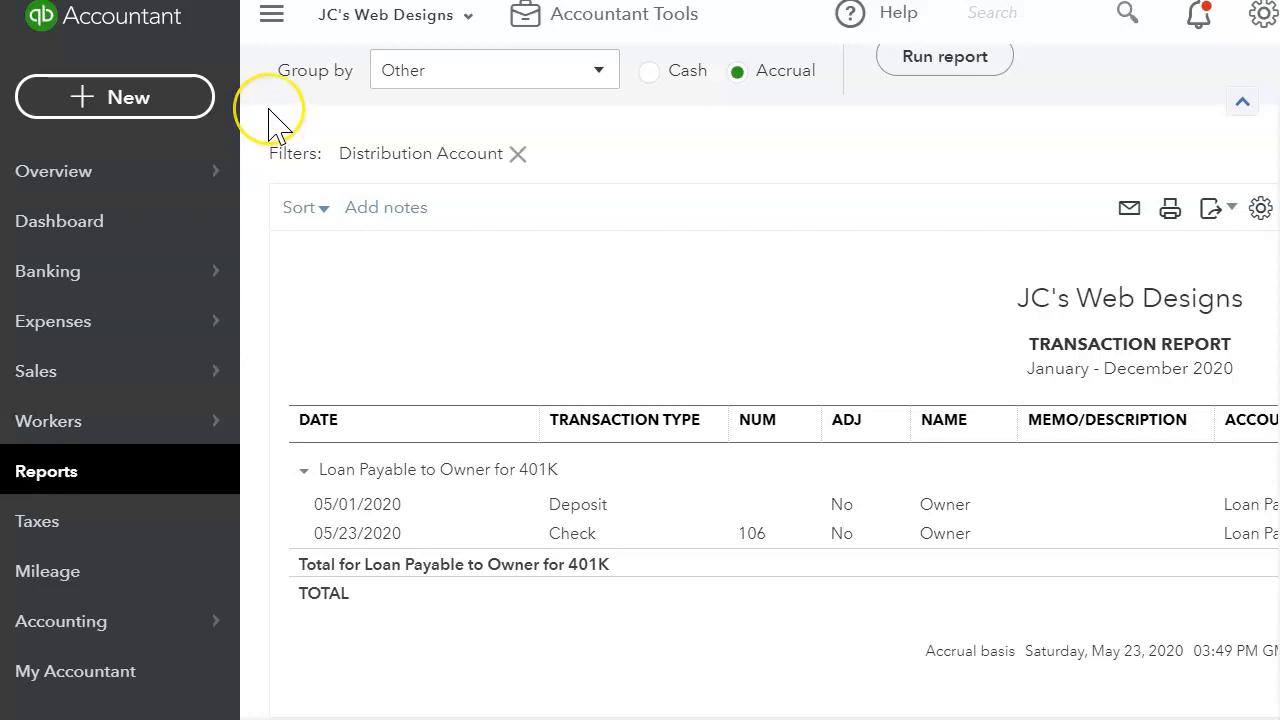
pyautogui.scroll(3, 272, 118)
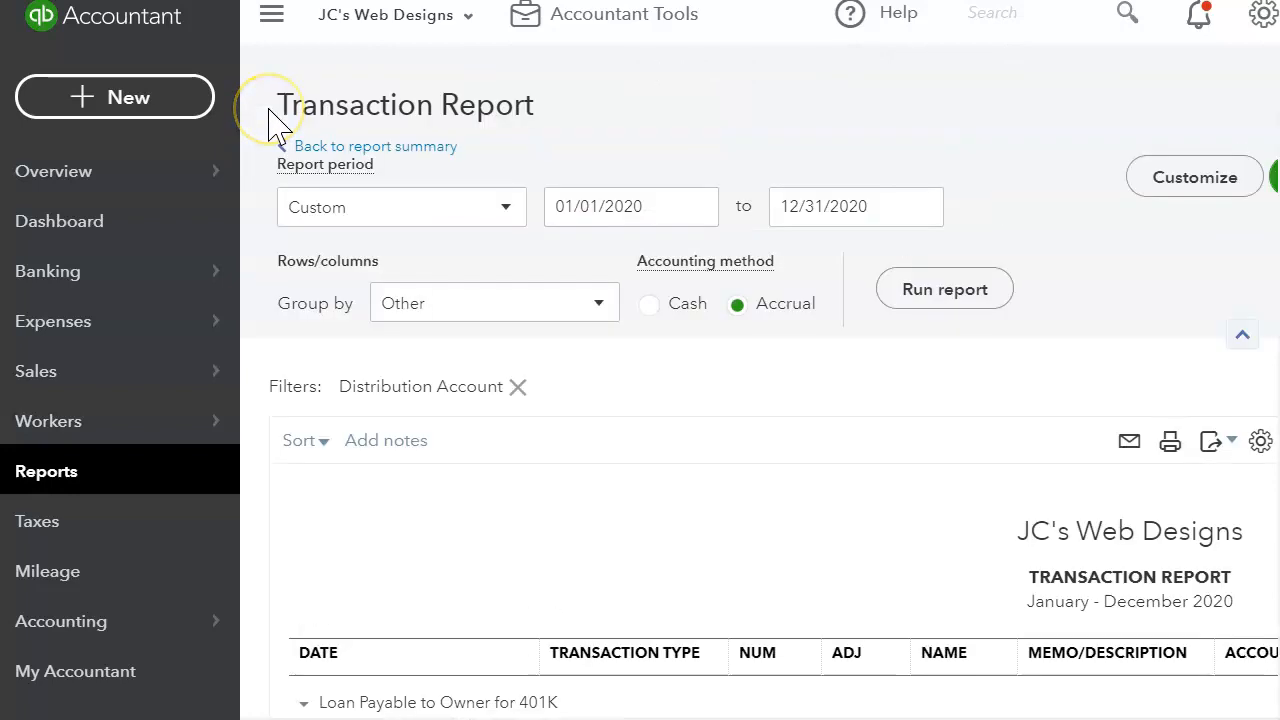
# Step: Return to the balance sheet summary, collapse the navigation, and scroll to Liabilities and Equity
pyautogui.click(376, 148)
pyautogui.scroll(-10, 371, 157)
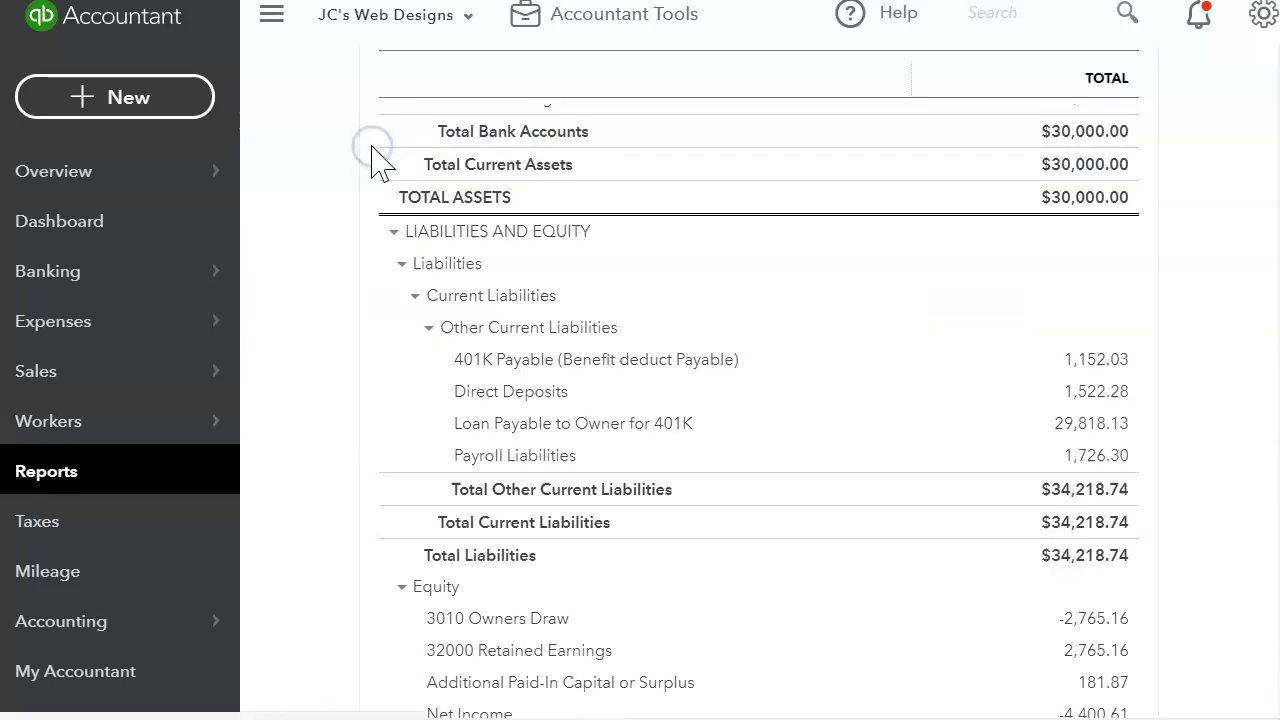
pyautogui.click(270, 35)
pyautogui.scroll(-2, 908, 432)
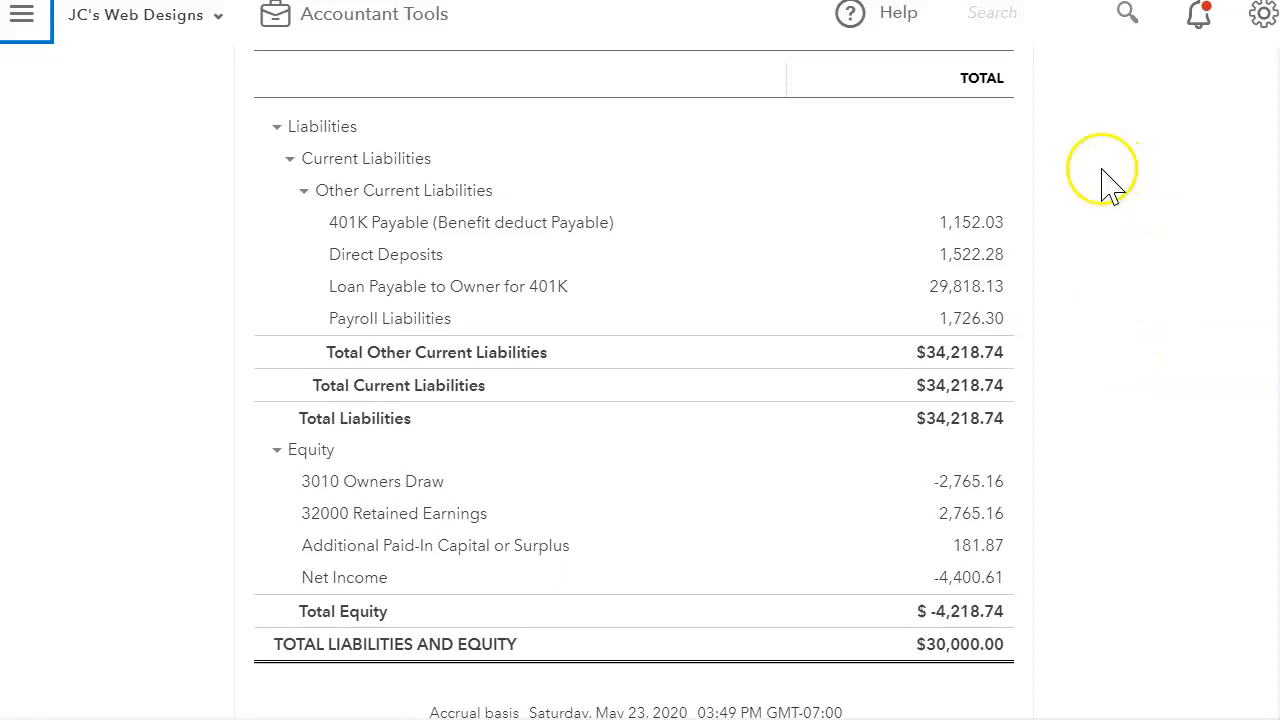
pyautogui.click(989, 297)
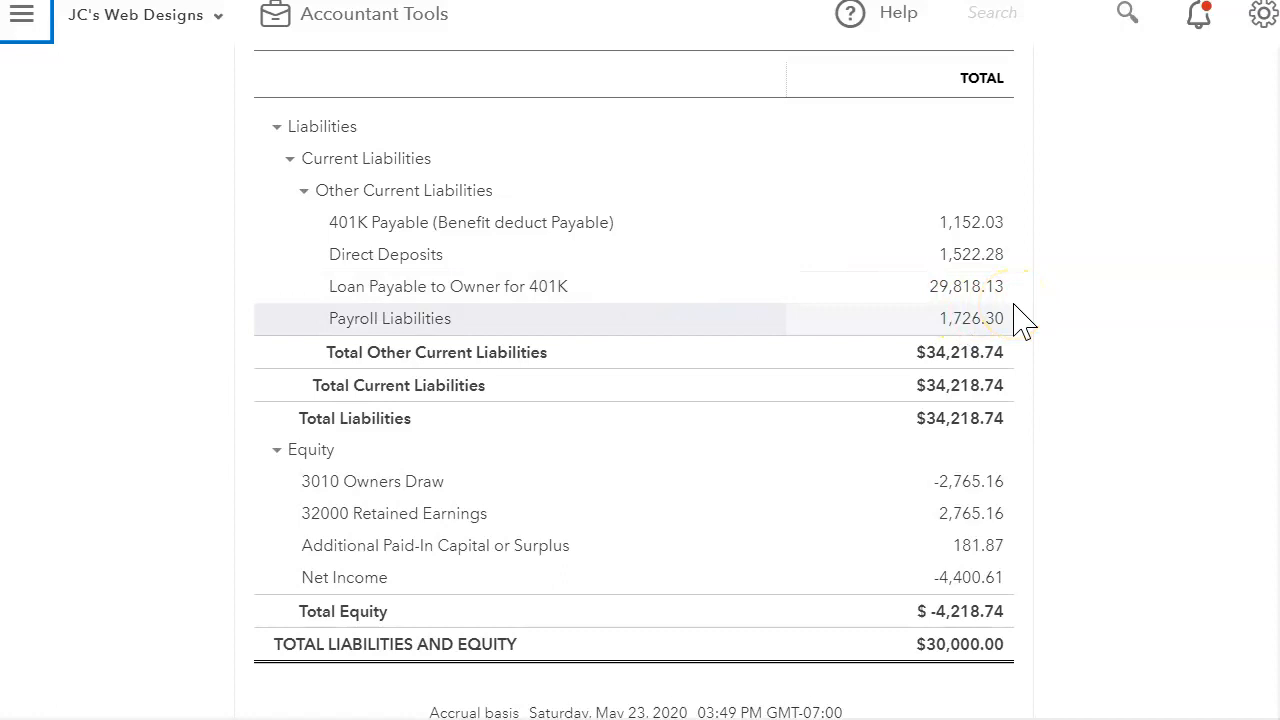
# Step: Drill into the 29,818.13 loan balance to review the 30,000.00 deposit and -181.87 check 106
pyautogui.click(957, 288)
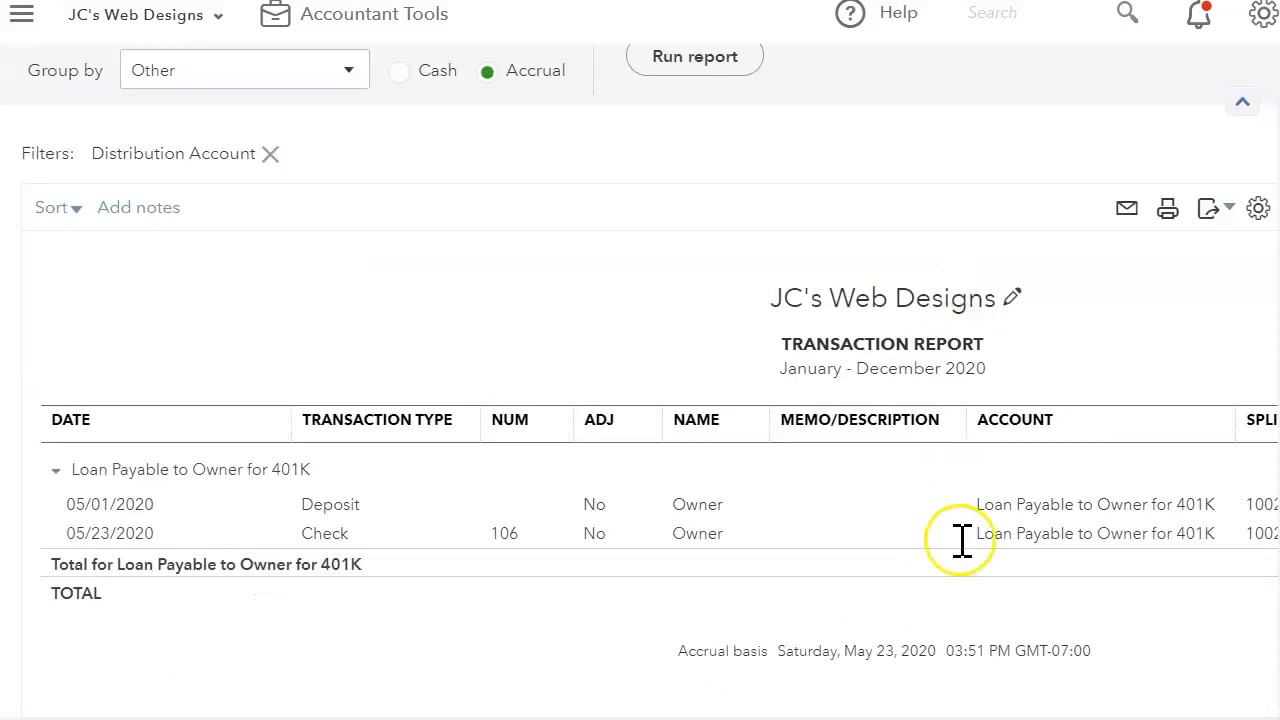
pyautogui.hscroll(3, 986, 694)
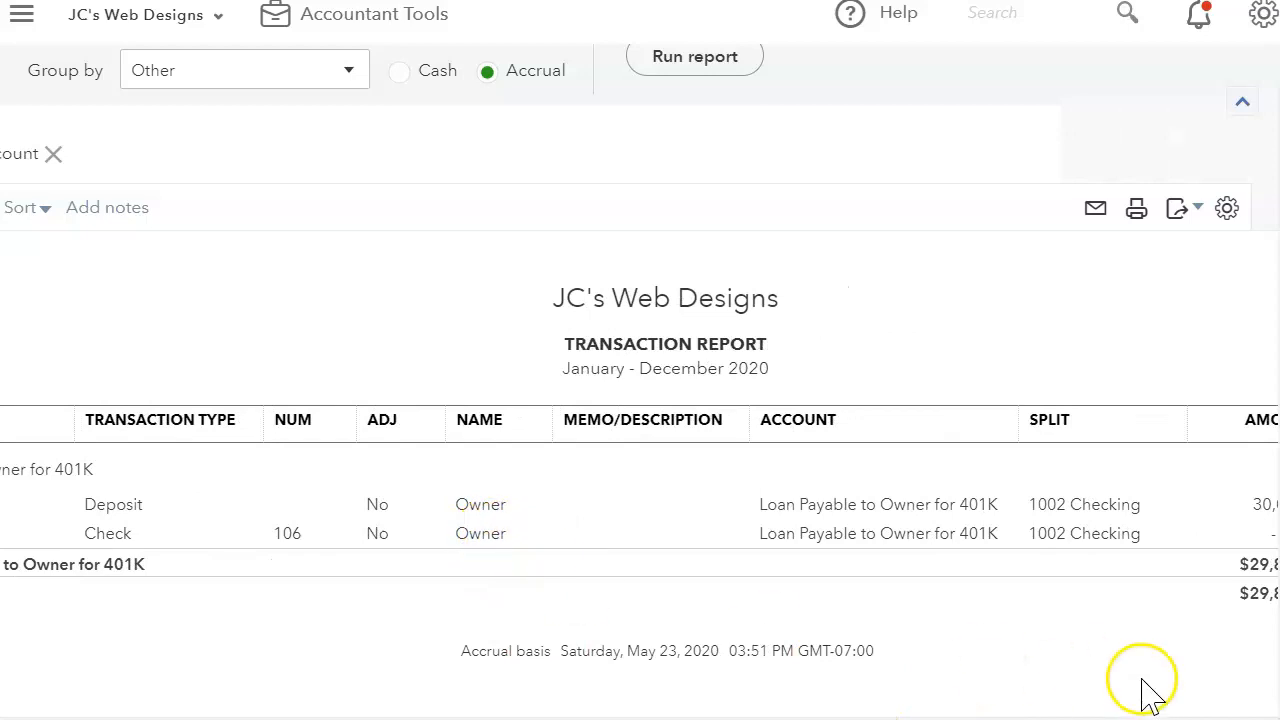
pyautogui.hscroll(3, 1177, 697)
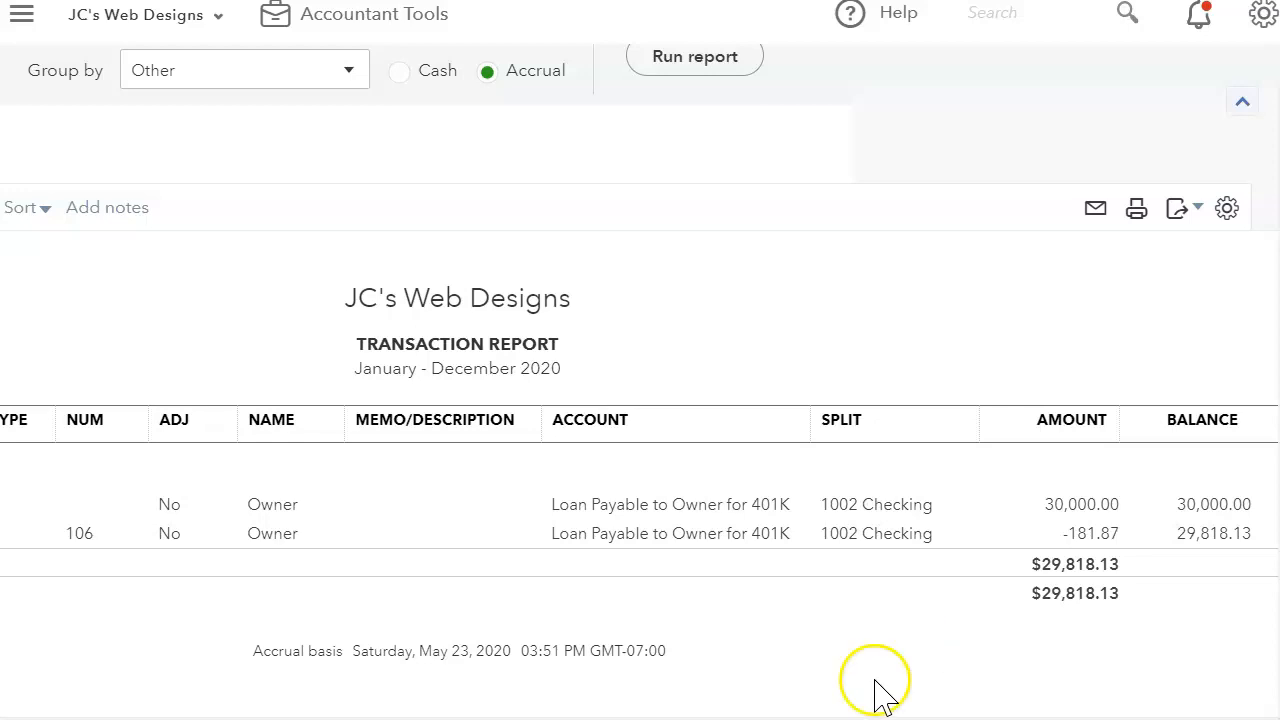
pyautogui.hscroll(-6, 470, 685)
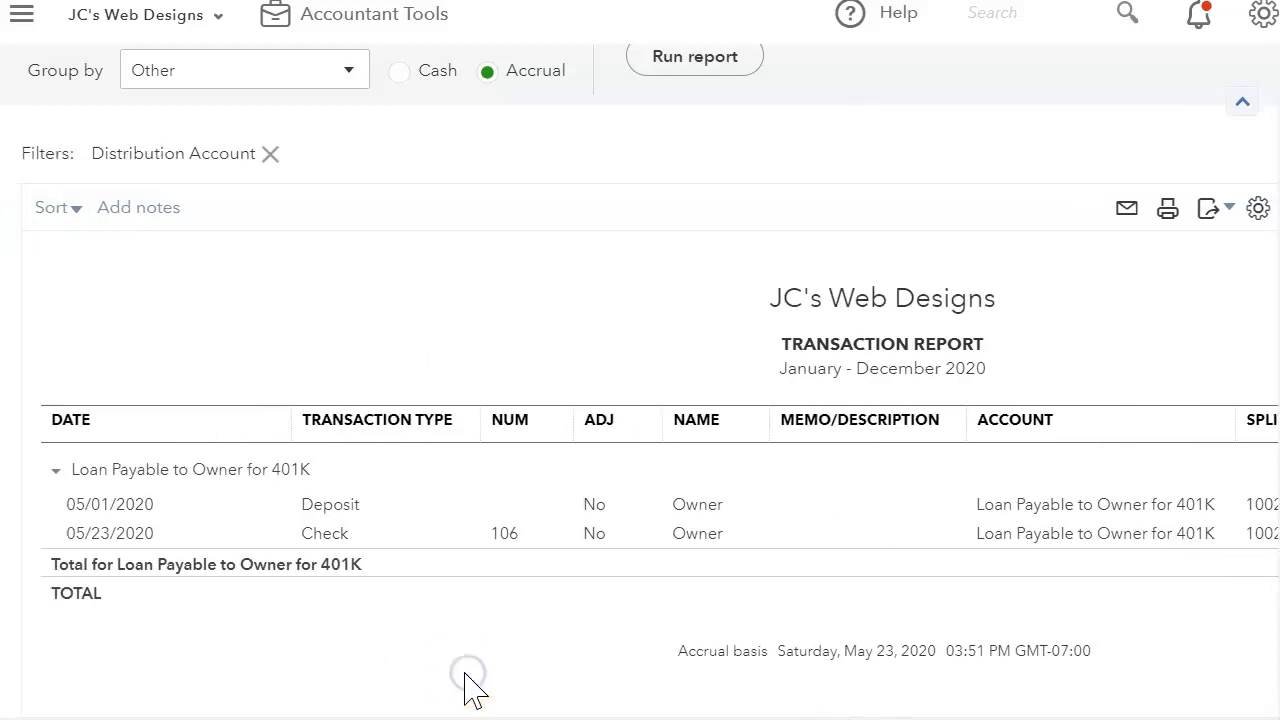